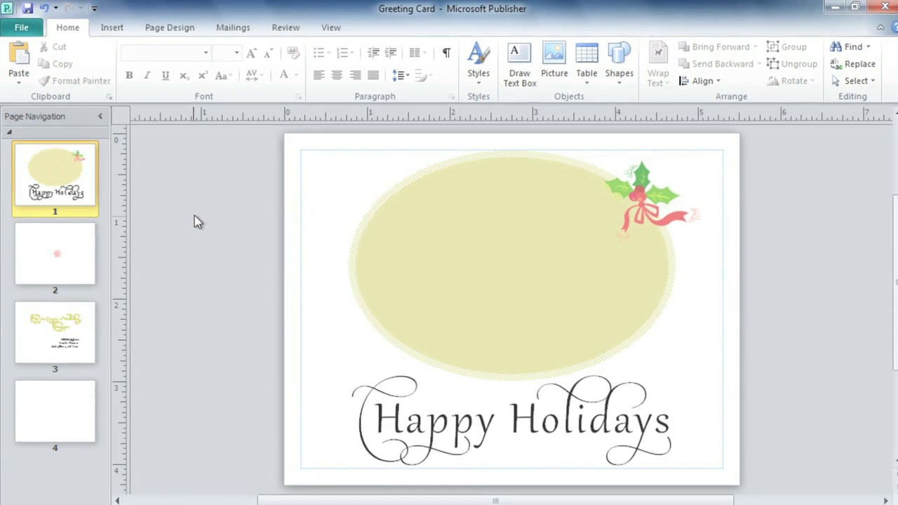
# Open the Insert Picture dialog from the Insert tab to add a photo to the card
pyautogui.click(123, 25)
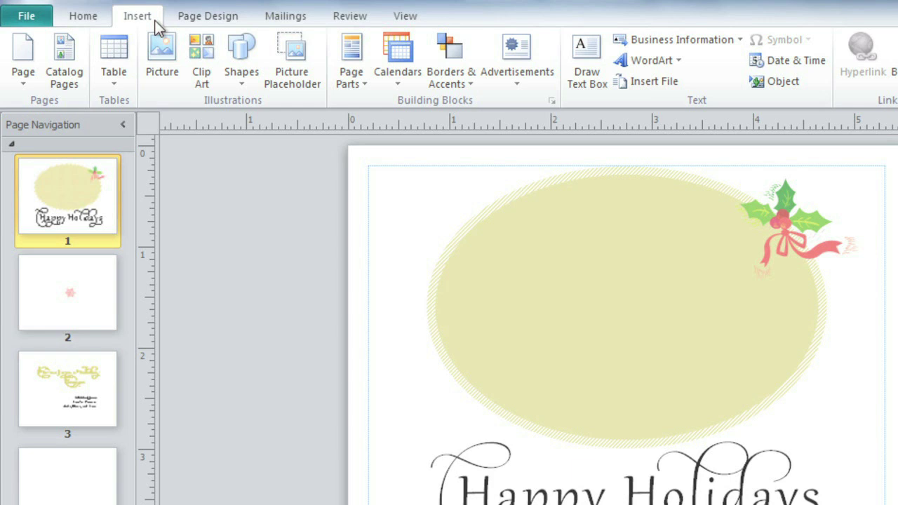
pyautogui.click(156, 80)
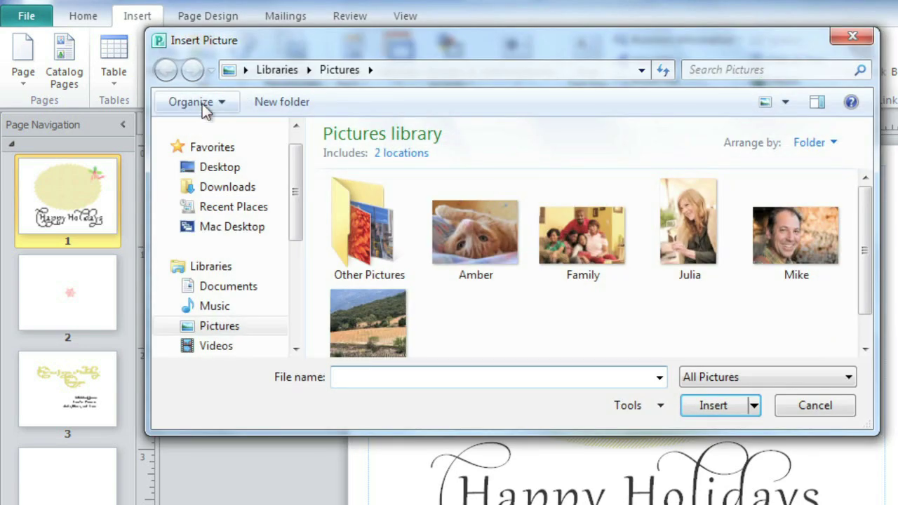
# Insert the Family photo from the Pictures library onto the card's first page
pyautogui.click(555, 245)
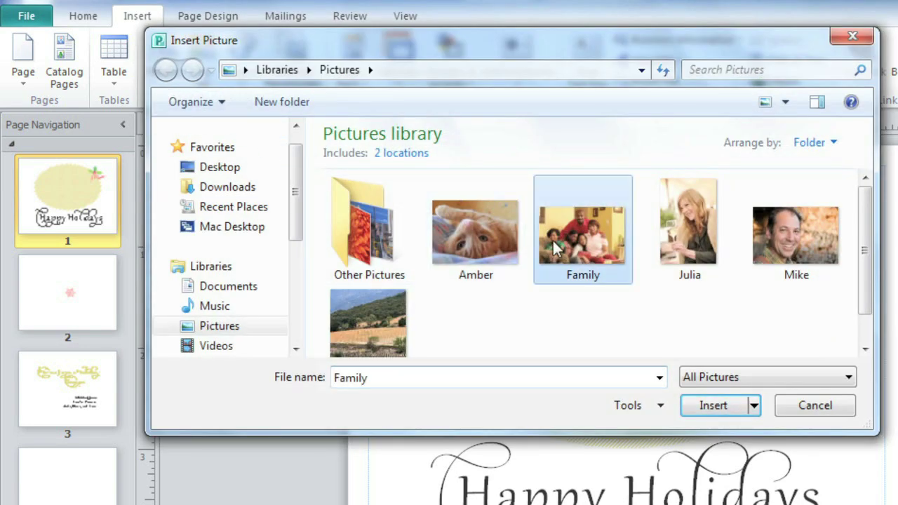
pyautogui.click(695, 406)
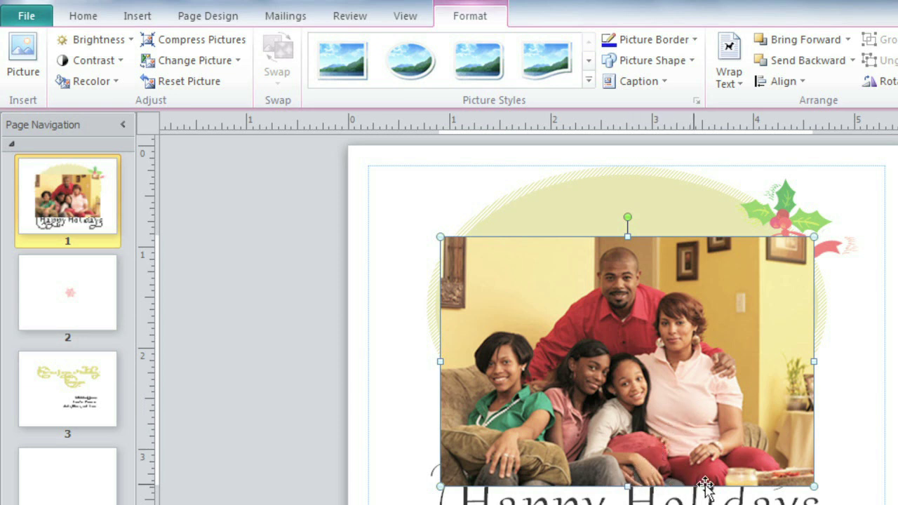
# Shrink the Family photo and move it up over the pale oval above Happy Holidays
pyautogui.moveTo(814, 484); pyautogui.dragTo(767, 449)
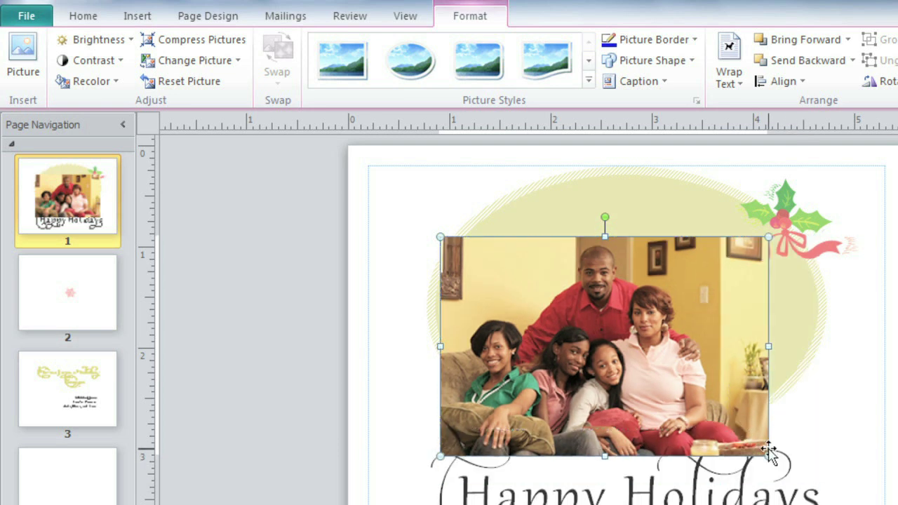
pyautogui.moveTo(604, 354); pyautogui.dragTo(632, 313)
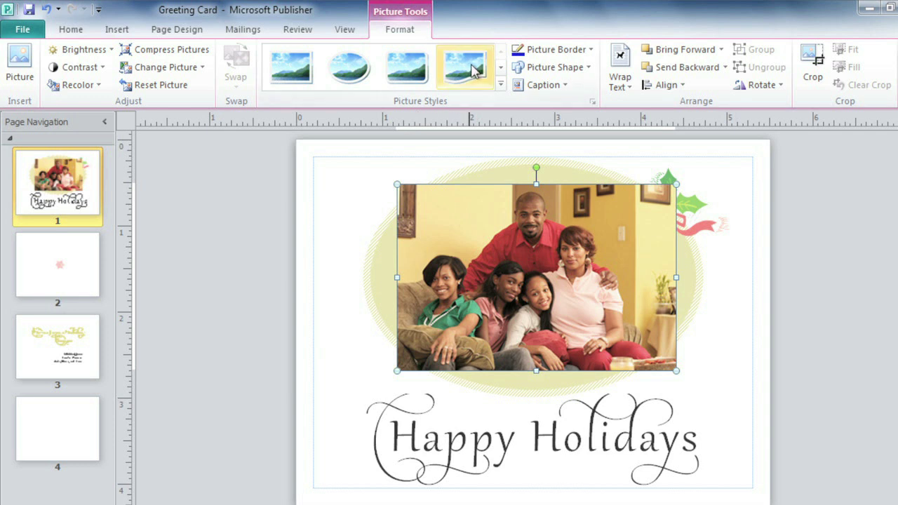
pyautogui.click(500, 85)
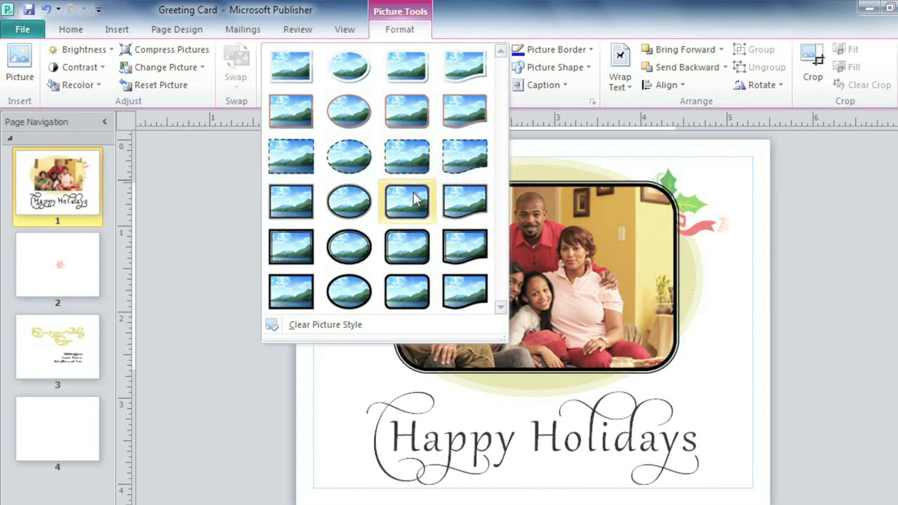
# Apply the oval picture style with a black border to the Family photo
pyautogui.click(365, 201)
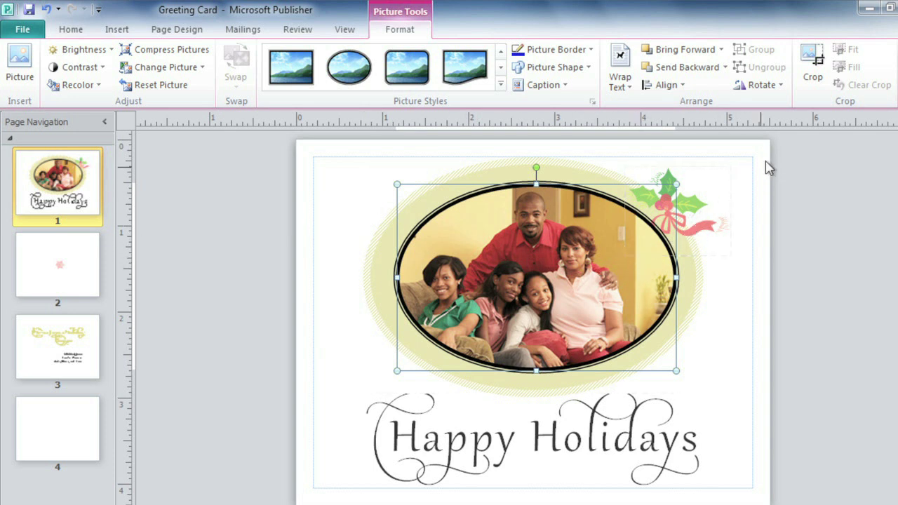
# Crop away the photo's right and bottom edges and re-centre it within the pale oval
pyautogui.click(815, 77)
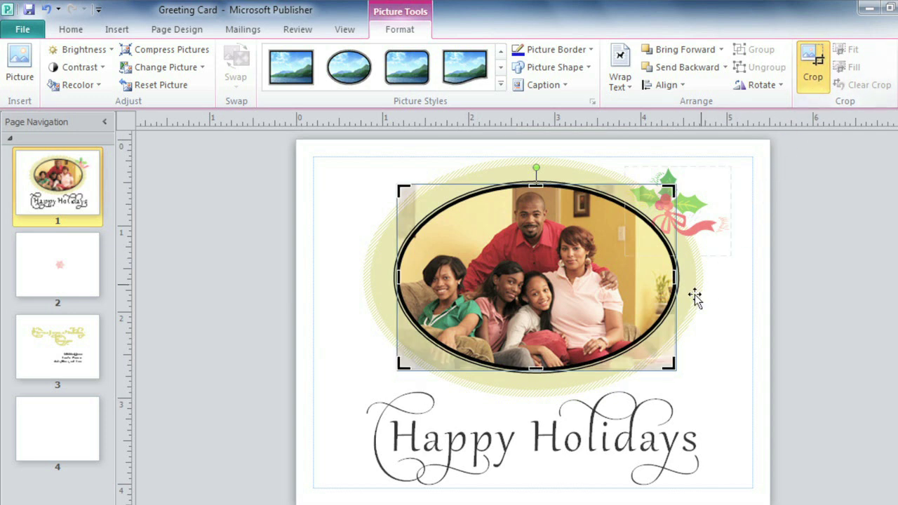
pyautogui.moveTo(668, 364); pyautogui.dragTo(653, 344)
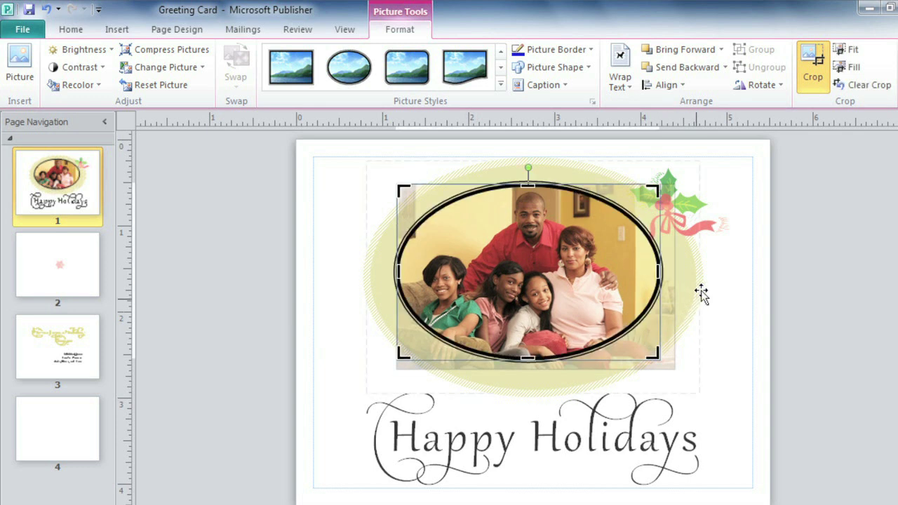
pyautogui.click(813, 77)
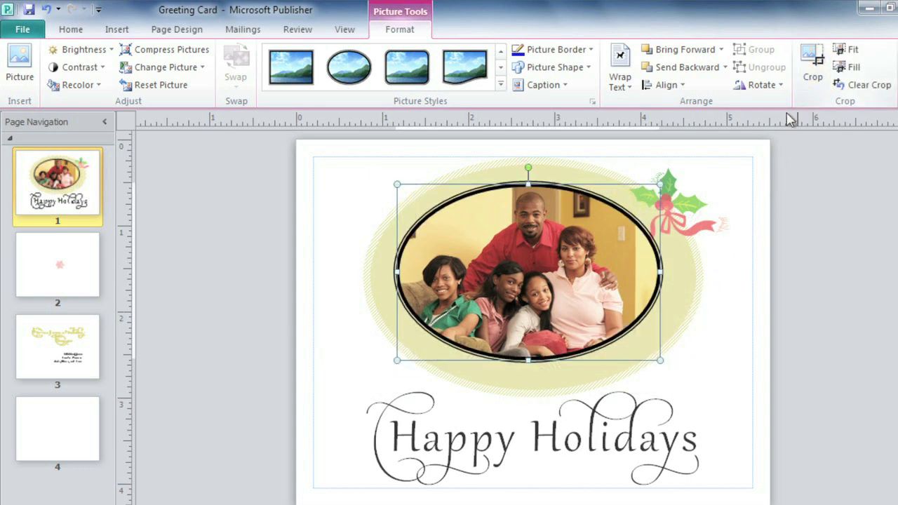
pyautogui.moveTo(548, 259); pyautogui.dragTo(554, 258)
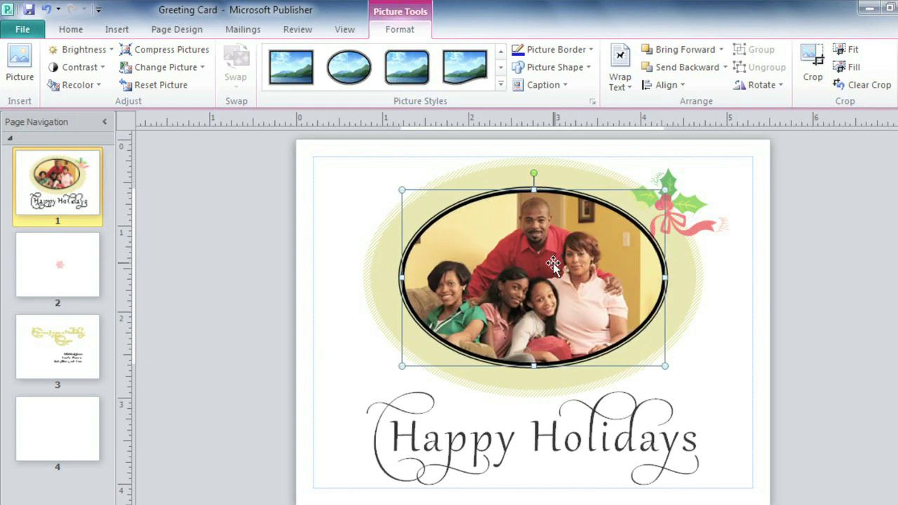
# Add the first Simple caption layout under the photo and centre its placeholder text
pyautogui.click(565, 85)
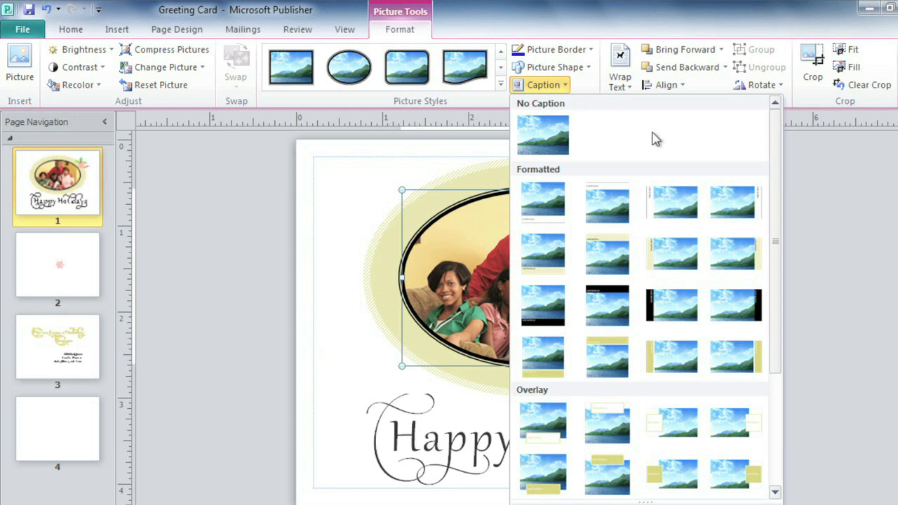
pyautogui.moveTo(772, 141); pyautogui.dragTo(776, 260)
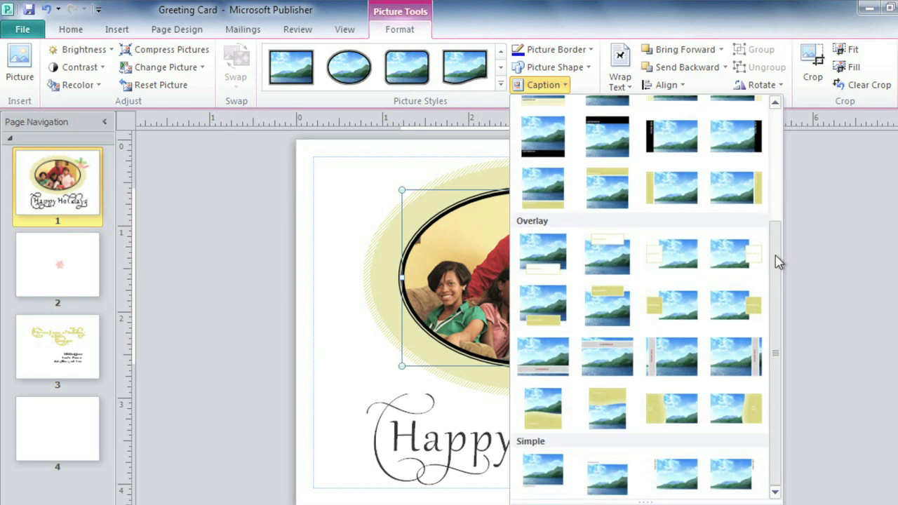
pyautogui.click(559, 473)
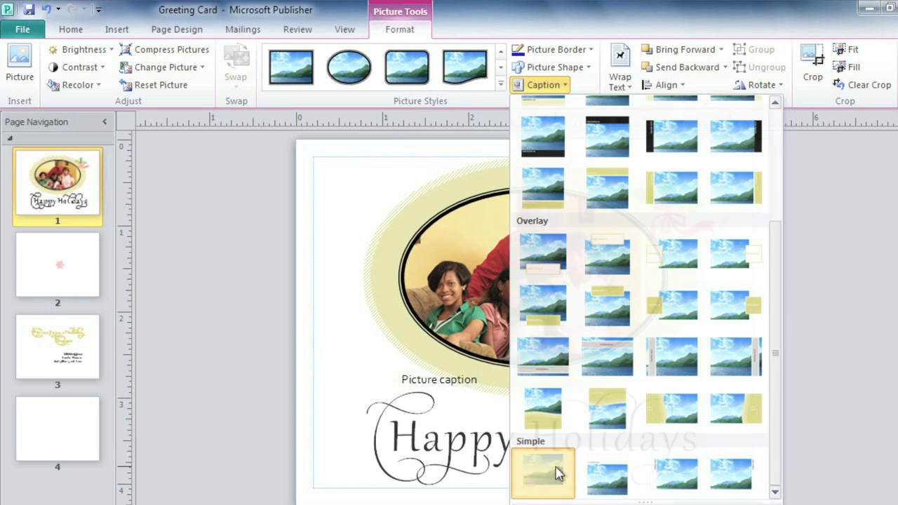
pyautogui.click(446, 383)
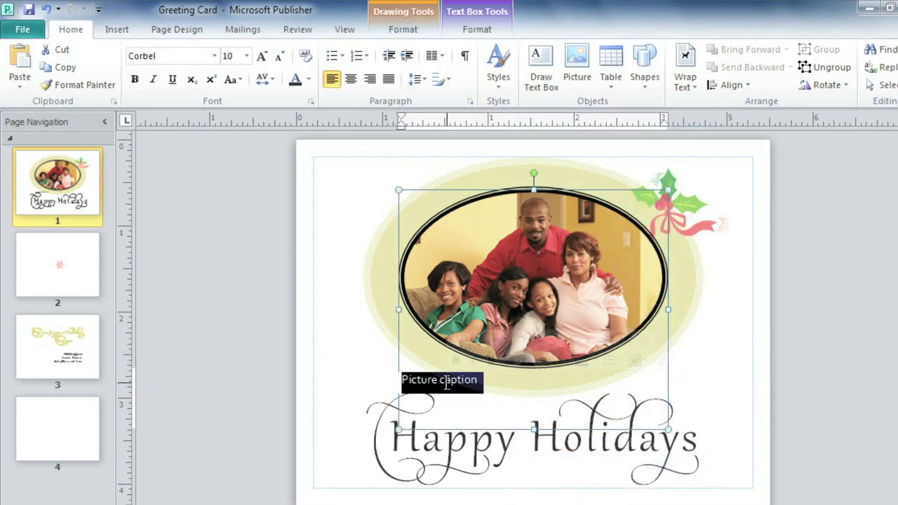
pyautogui.click(350, 80)
# Caption the photo 'Fall 2011' and switch to the inside page 3
pyautogui.write('Fall 2011')
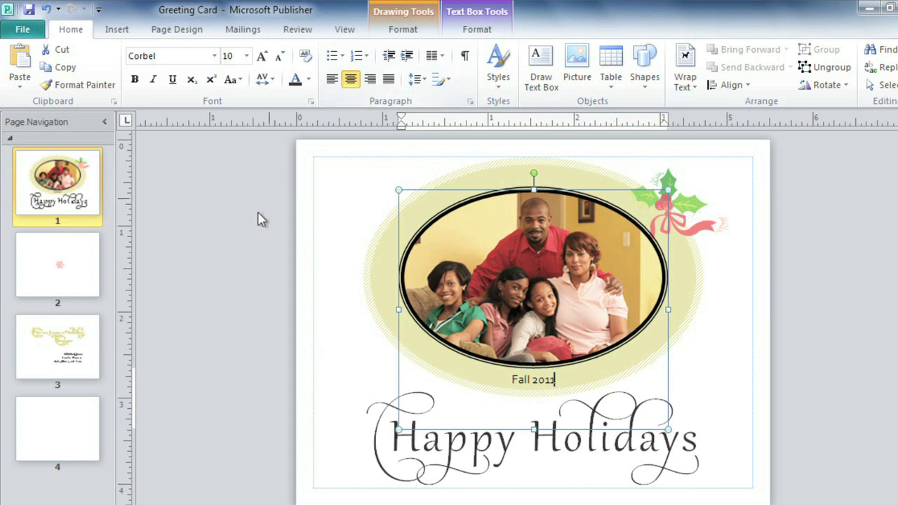
pyautogui.click(61, 333)
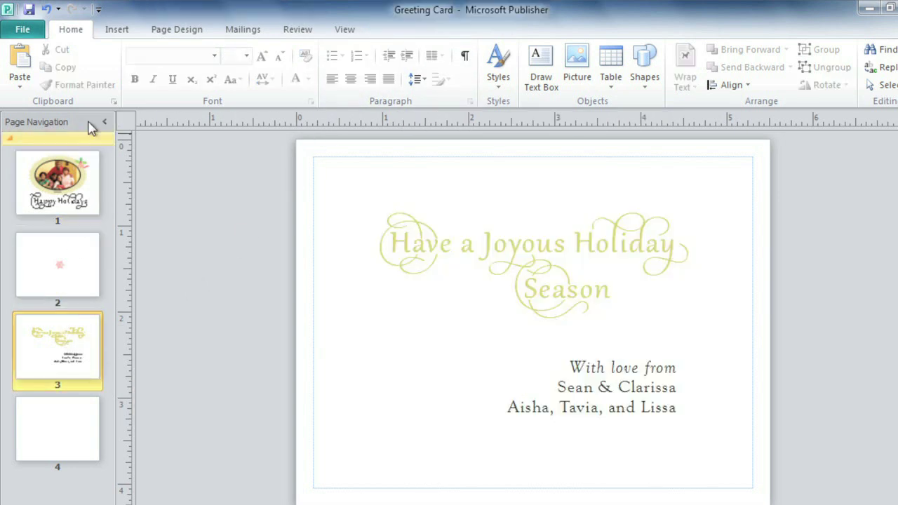
pyautogui.click(117, 29)
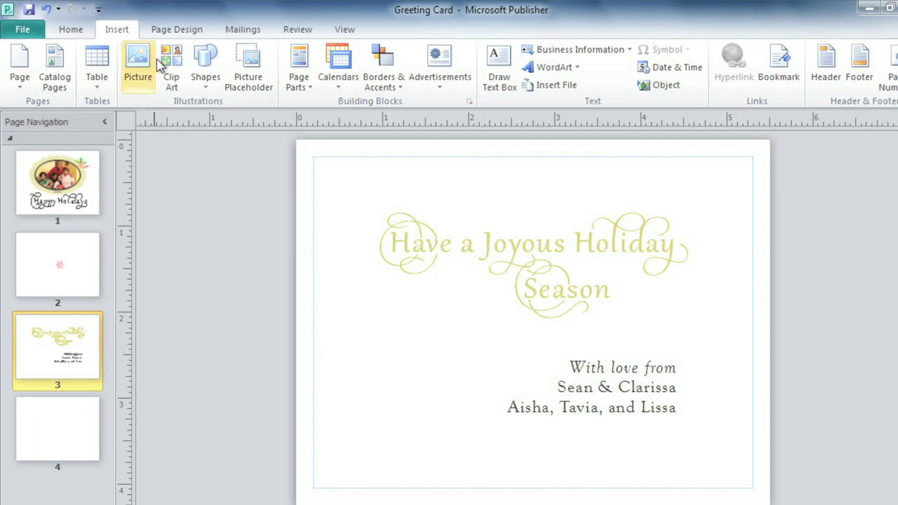
# Open the Clip Art task pane from the Insert tab beside inside page 3
pyautogui.click(181, 88)
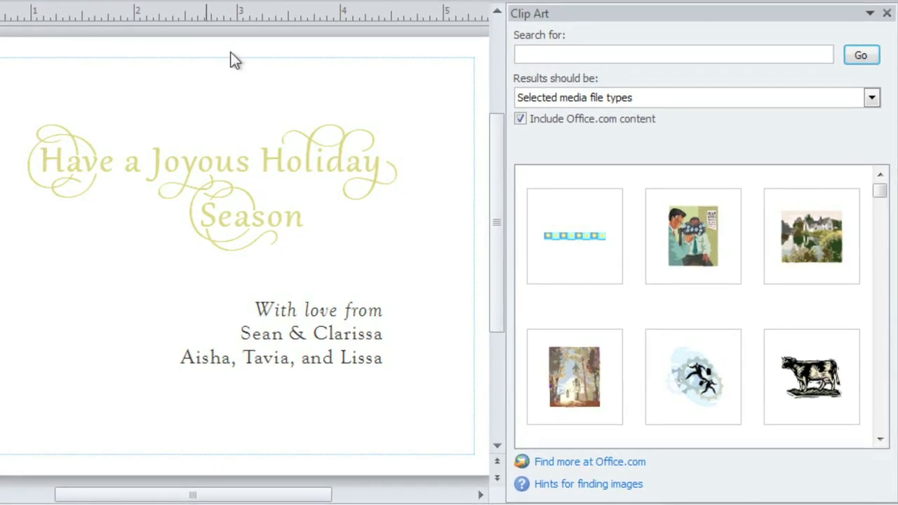
# Search clip art for holly and insert the holly wreath image onto page 3
pyautogui.write('holly')
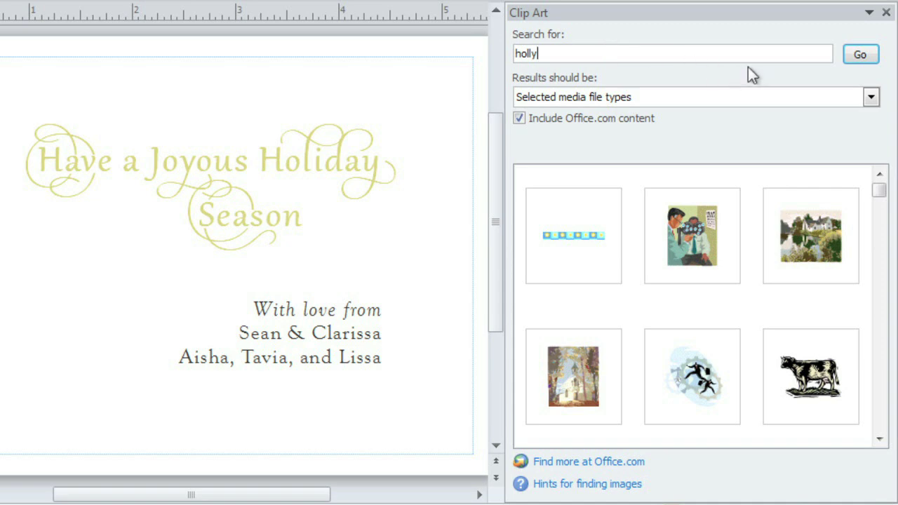
pyautogui.click(865, 61)
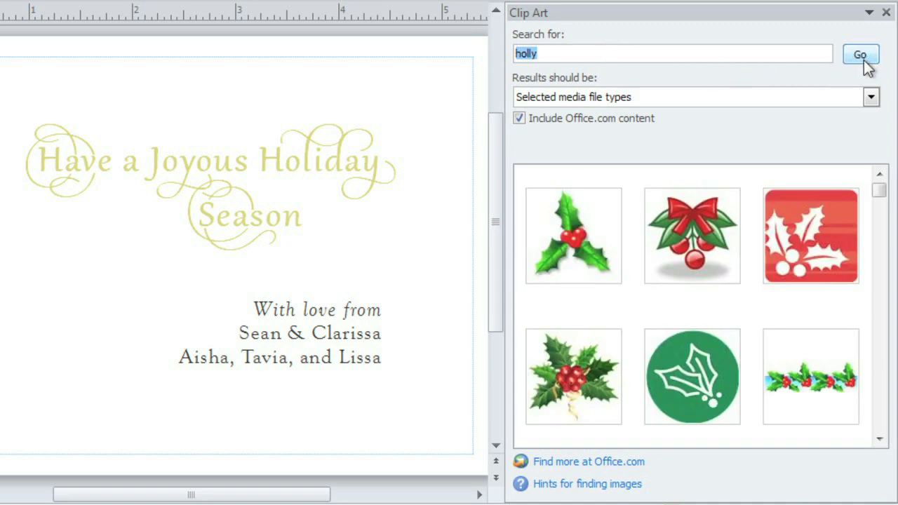
pyautogui.scroll(-5, 881, 315)
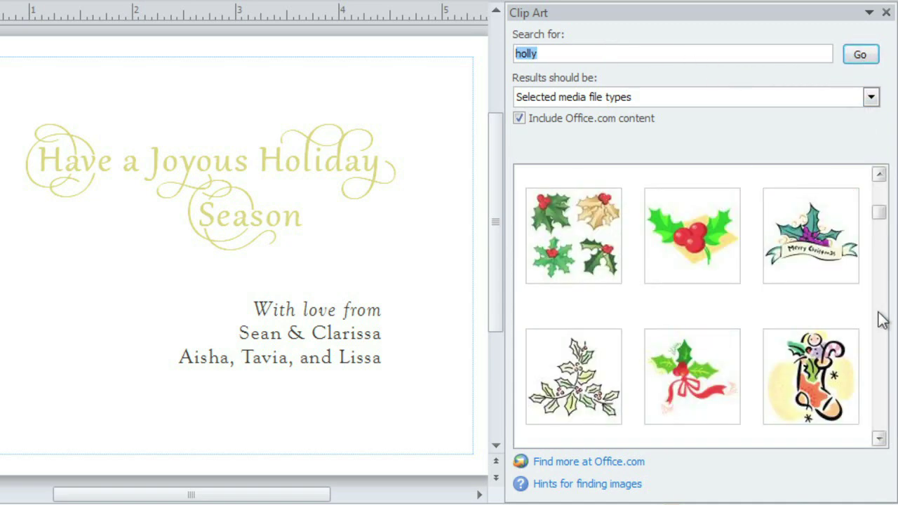
pyautogui.moveTo(855, 331)
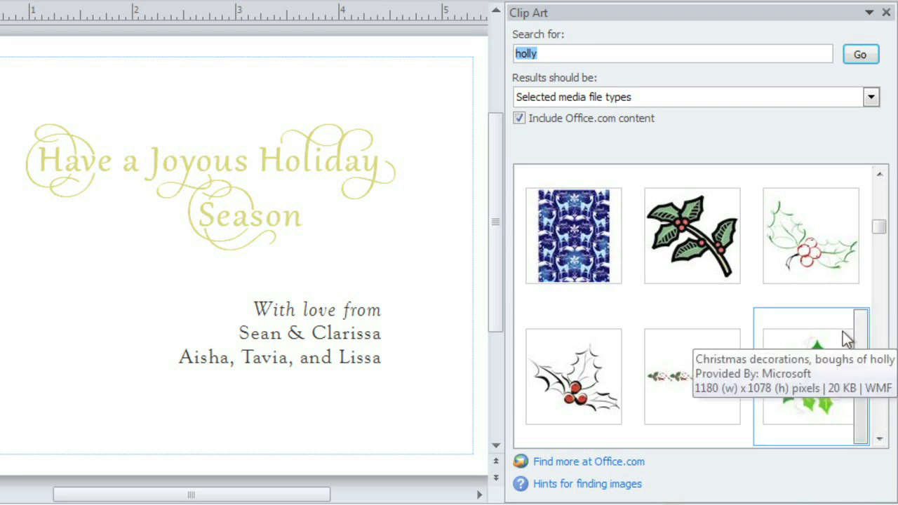
pyautogui.click(844, 335)
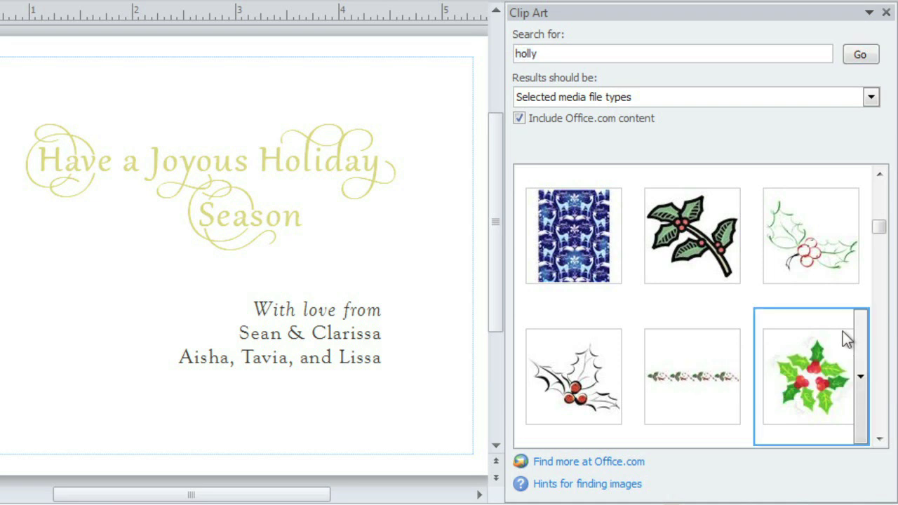
pyautogui.click(886, 14)
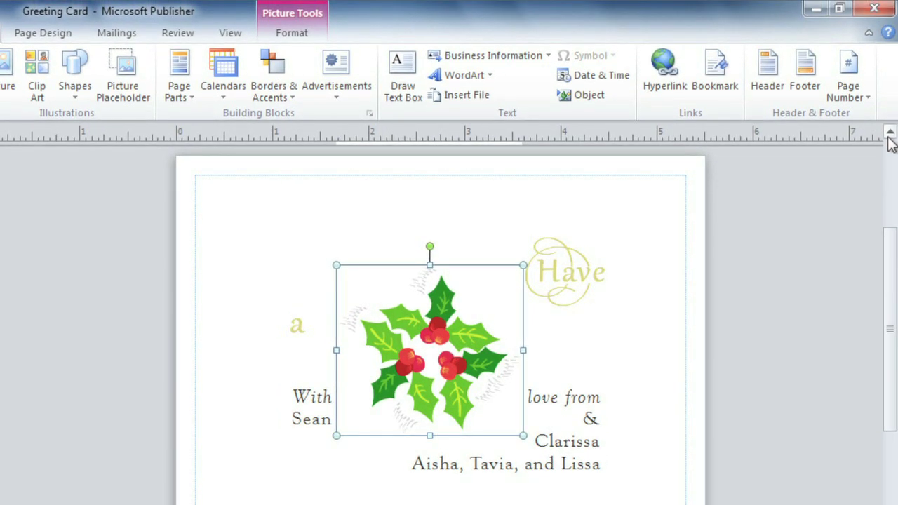
# Set the holly picture's text wrapping to None and move it to the page's lower left
pyautogui.click(324, 35)
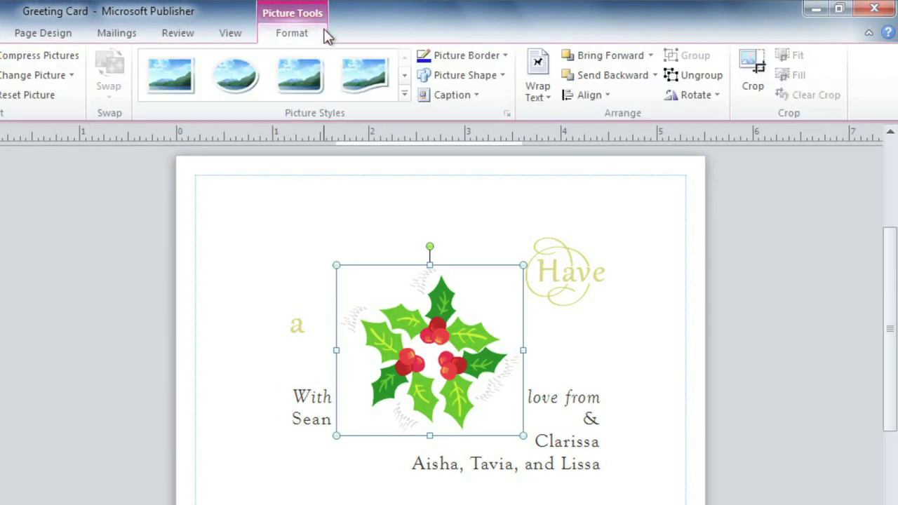
pyautogui.click(553, 98)
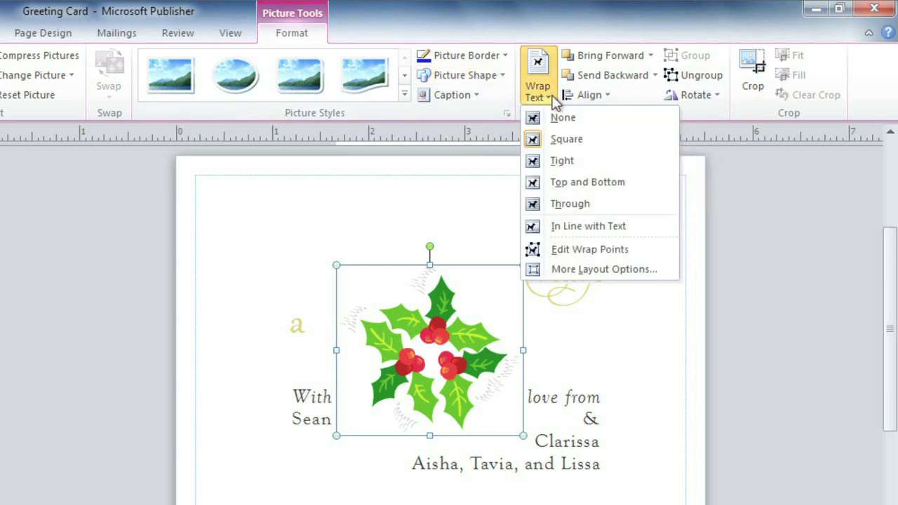
pyautogui.click(548, 116)
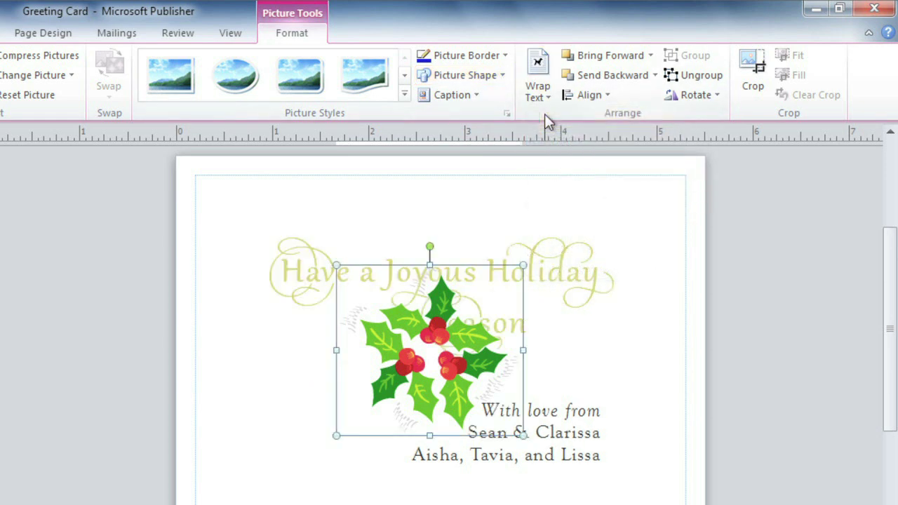
pyautogui.moveTo(437, 328); pyautogui.dragTo(345, 367)
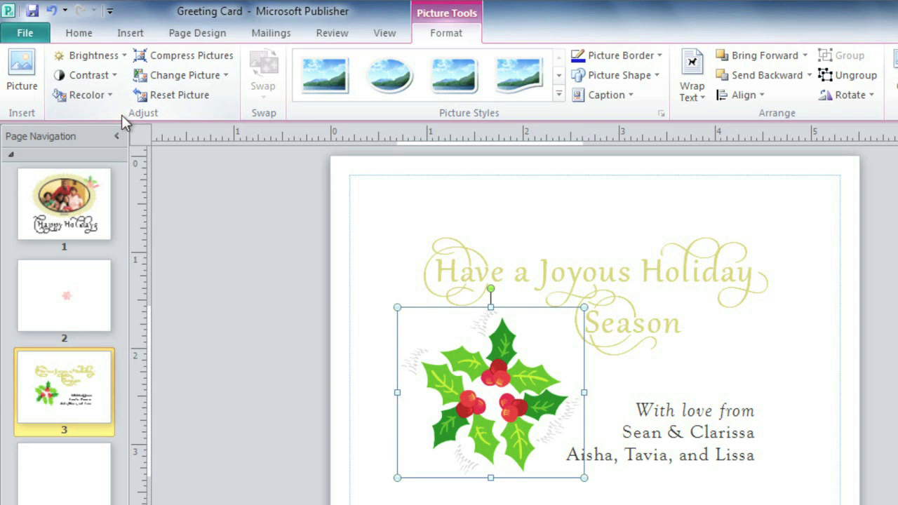
# Set the holly clip art's brightness to +10% and its contrast to -20%
pyautogui.click(124, 57)
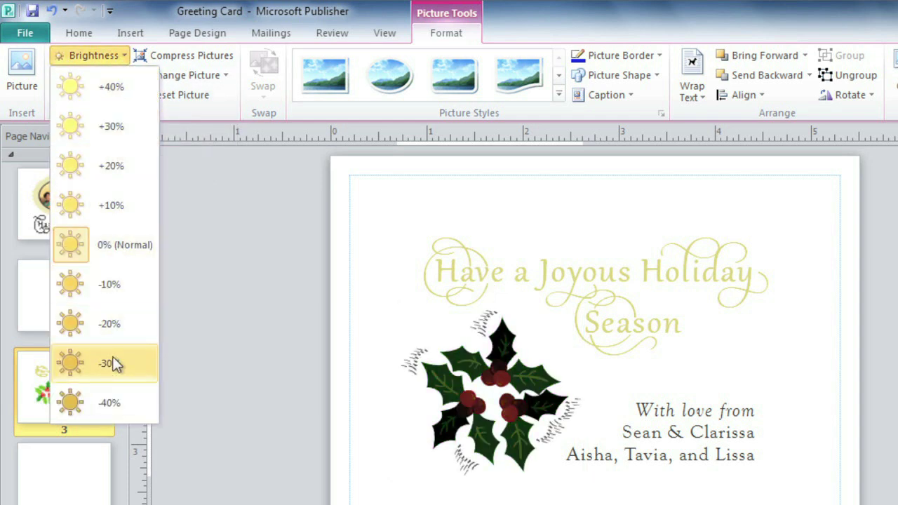
pyautogui.click(119, 223)
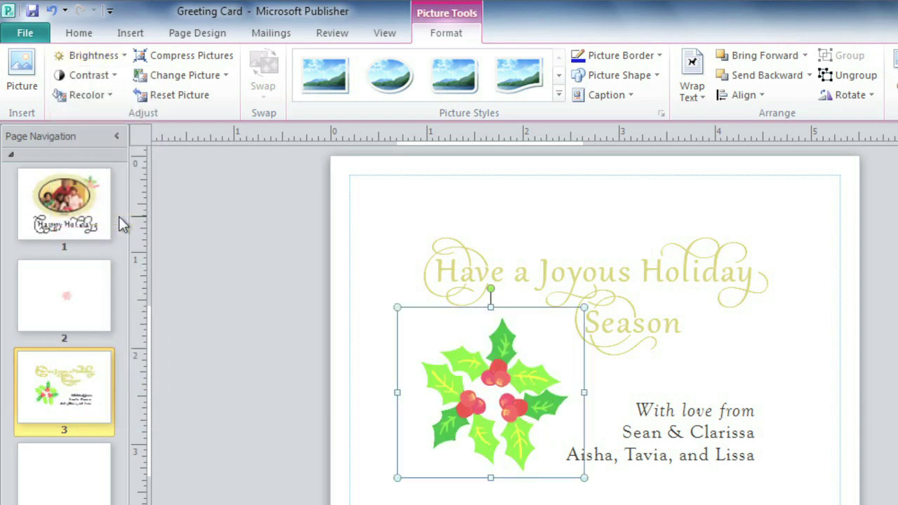
pyautogui.click(115, 76)
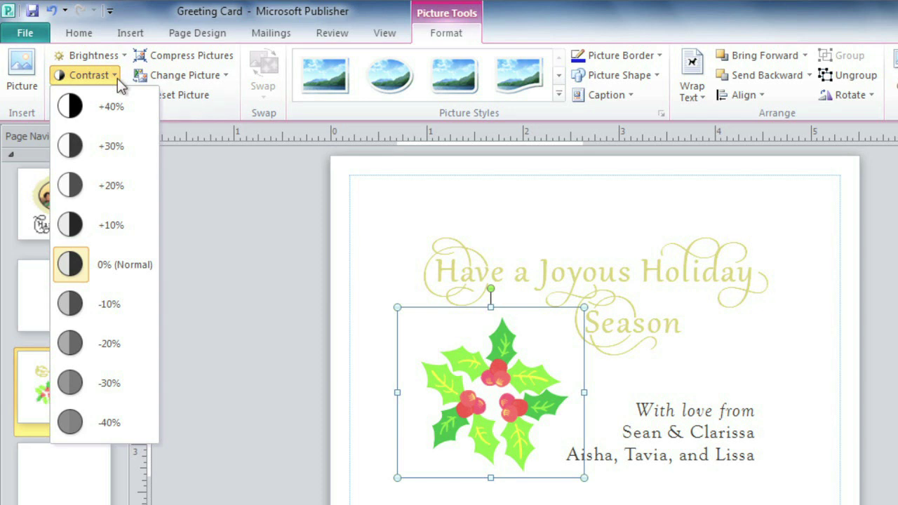
pyautogui.click(114, 339)
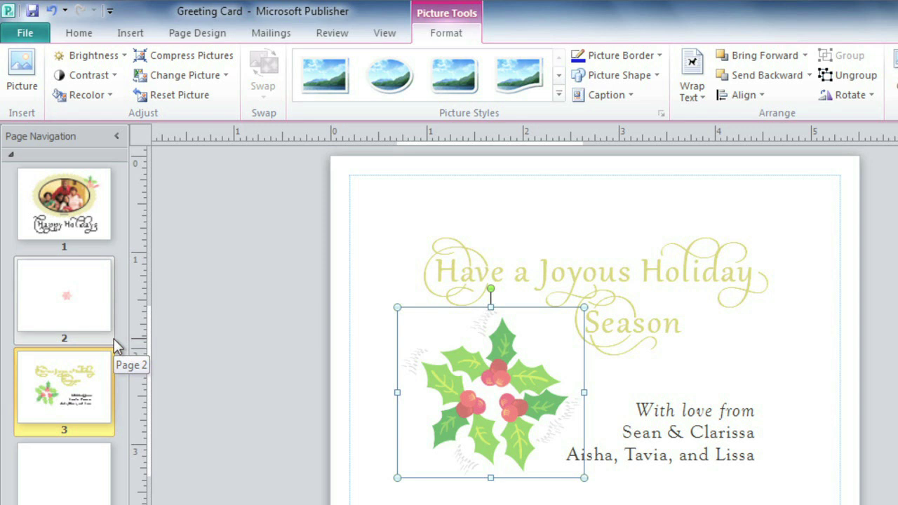
# Apply No Recolor to the holly picture, then go to front page 1
pyautogui.click(108, 97)
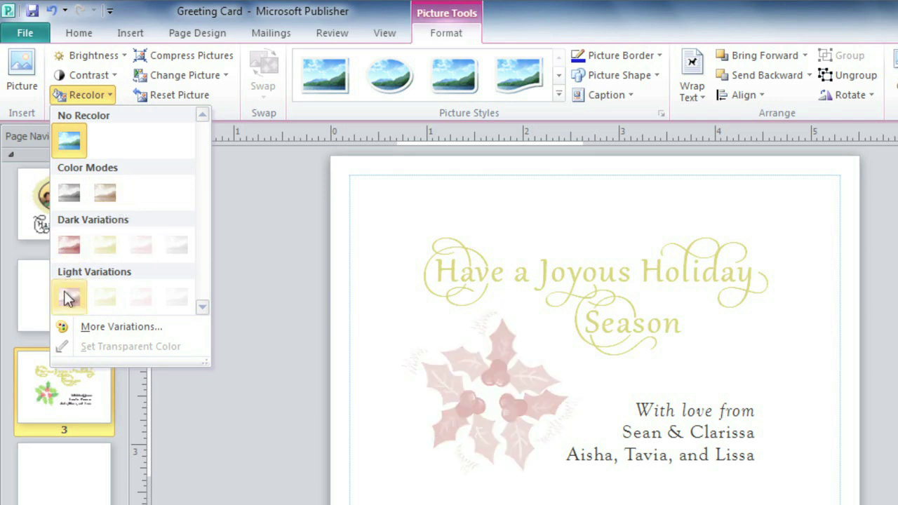
pyautogui.click(70, 144)
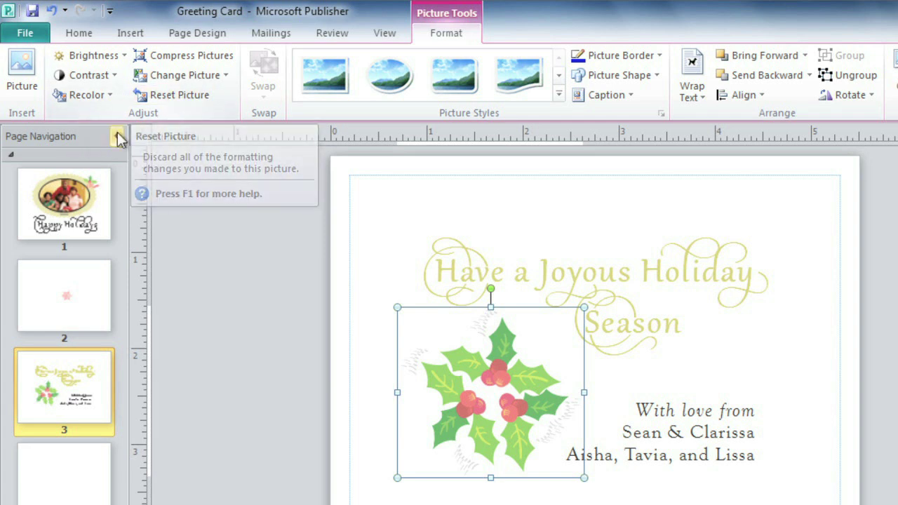
pyautogui.click(73, 196)
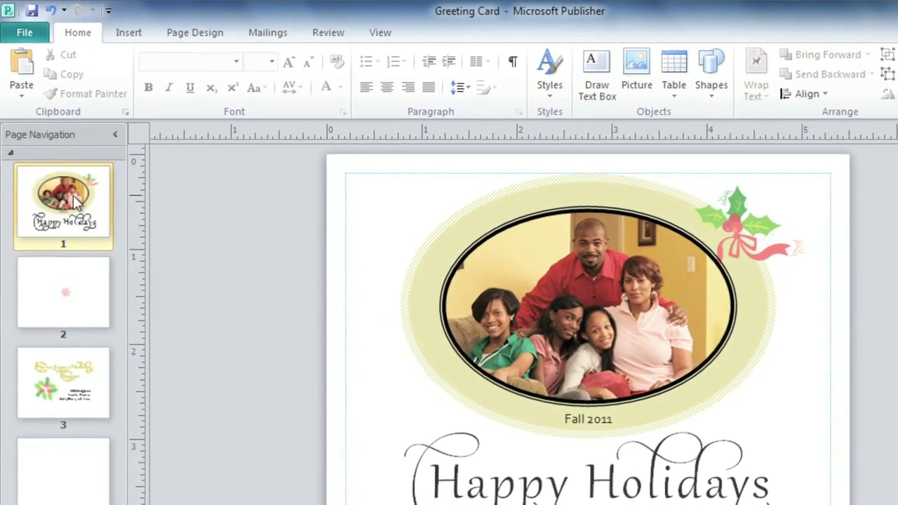